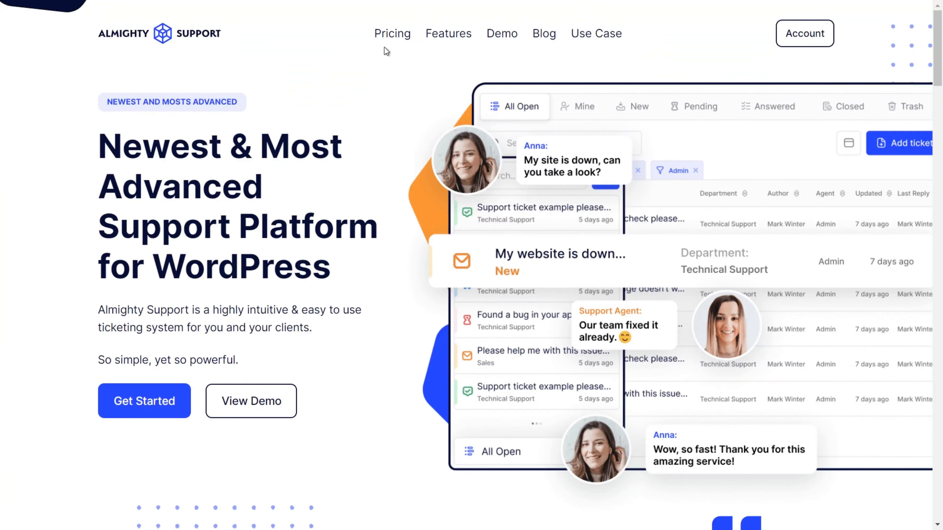
- Go to the Almighty Support pricing page, and open the account's file downloads for the purchased plugin
{"action": "left_click", "coordinate": [390, 35]}
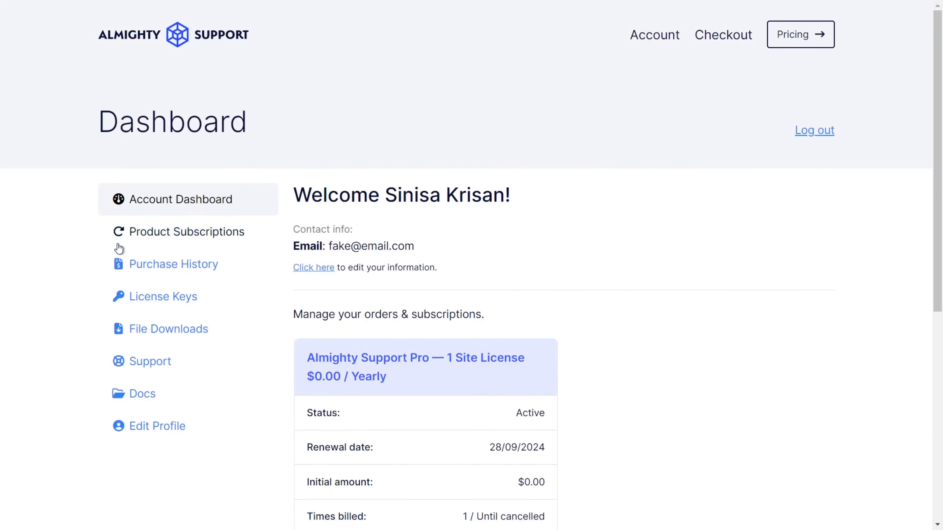
{"action": "left_click", "coordinate": [191, 333]}
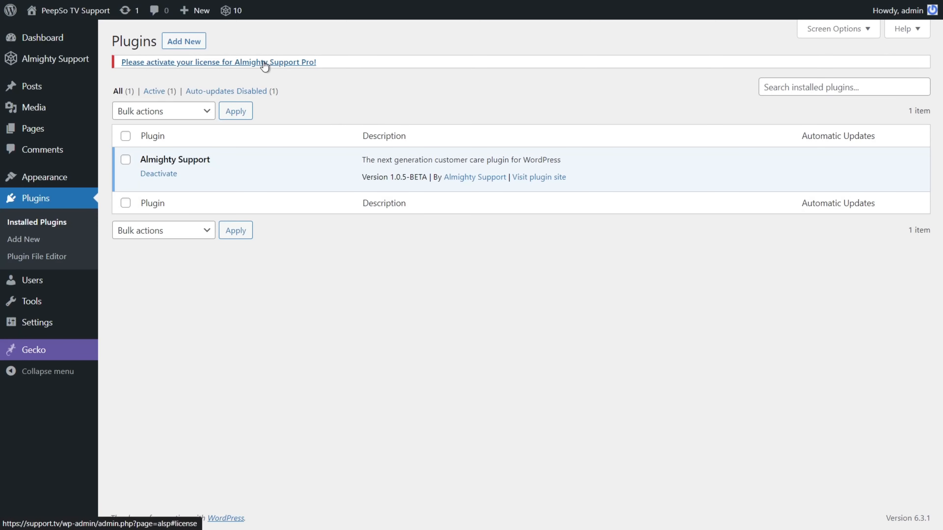
- Open the Almighty Support Pro license activation settings and the license keys in the Almighty Support account
{"action": "left_click", "coordinate": [290, 62]}
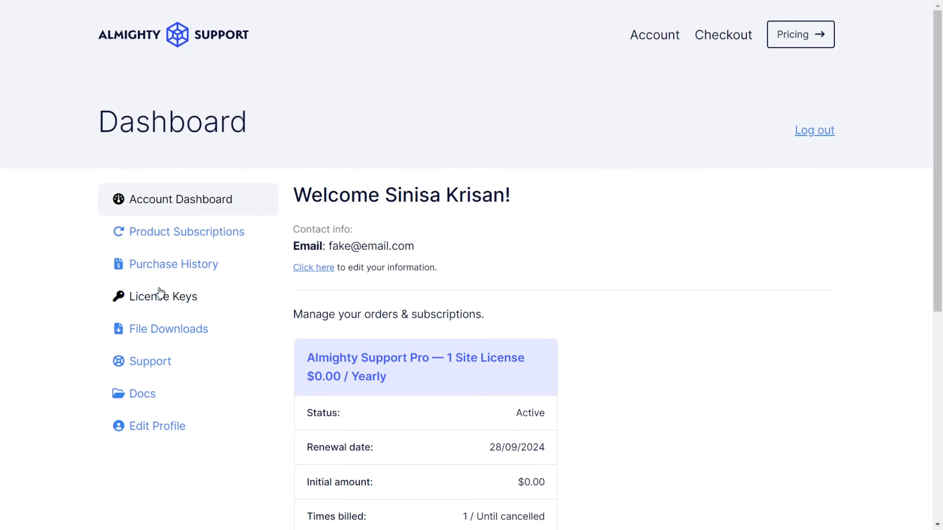
{"action": "left_click", "coordinate": [169, 306]}
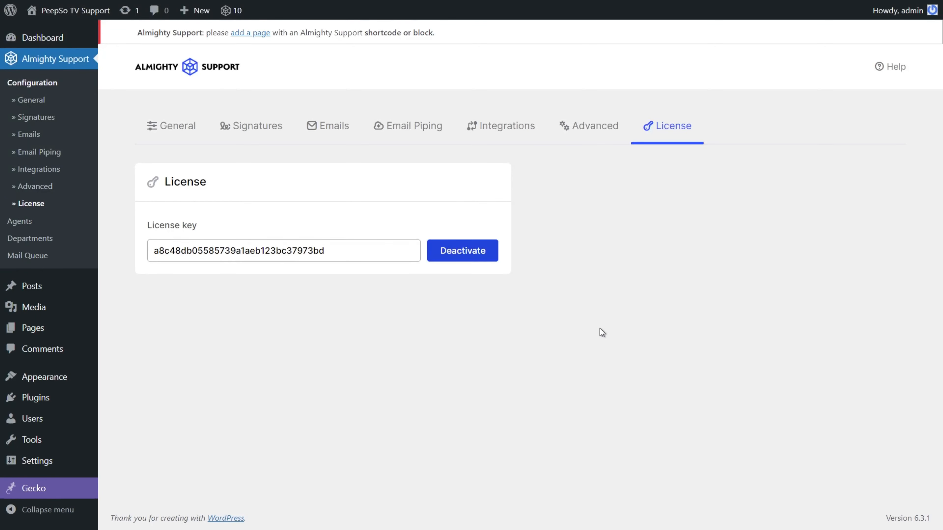
- Create a new page named Support containing the Almighty Support block and publish it
{"action": "left_click", "coordinate": [248, 33]}
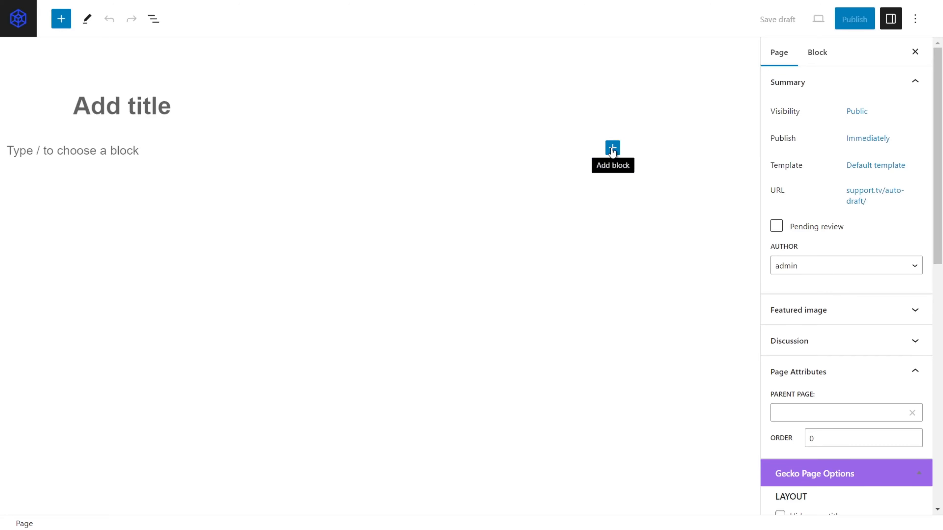
{"action": "left_click", "coordinate": [613, 148]}
{"action": "type", "text": "a"}
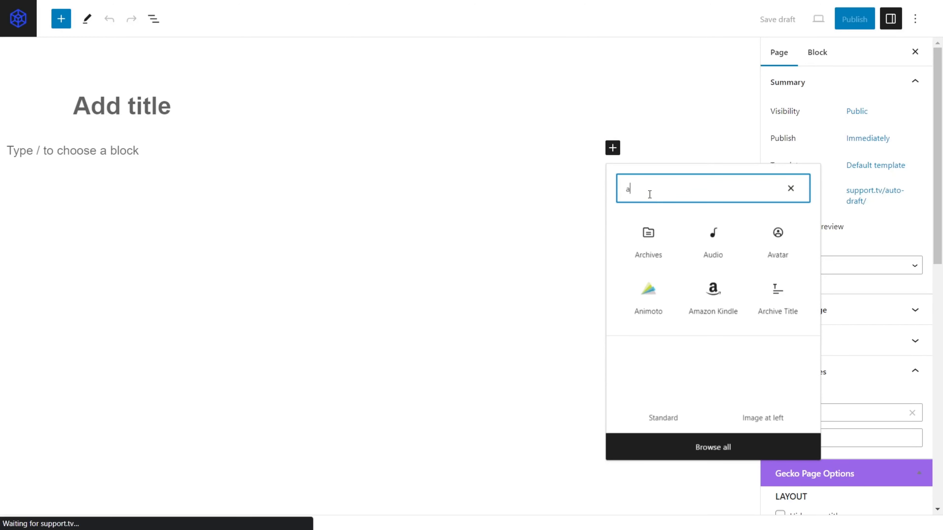
{"action": "type", "text": "lmight"}
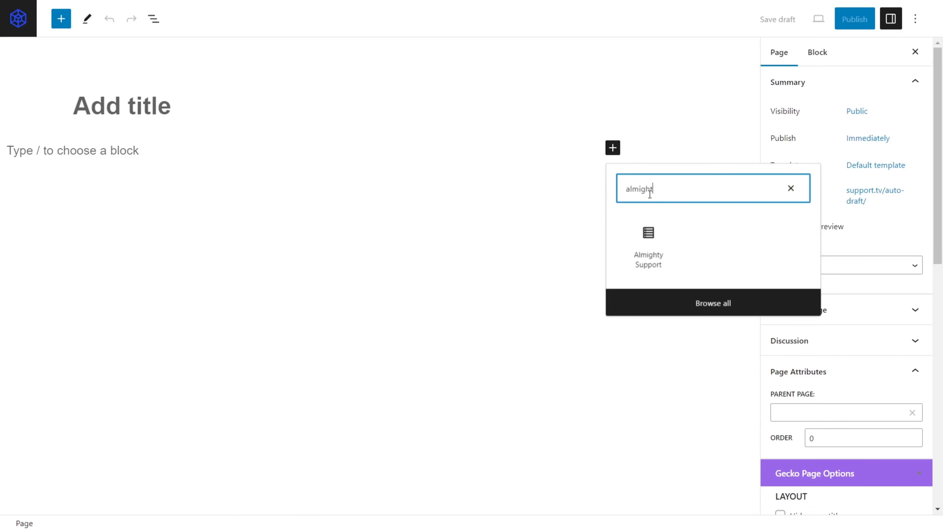
{"action": "left_click", "coordinate": [653, 242]}
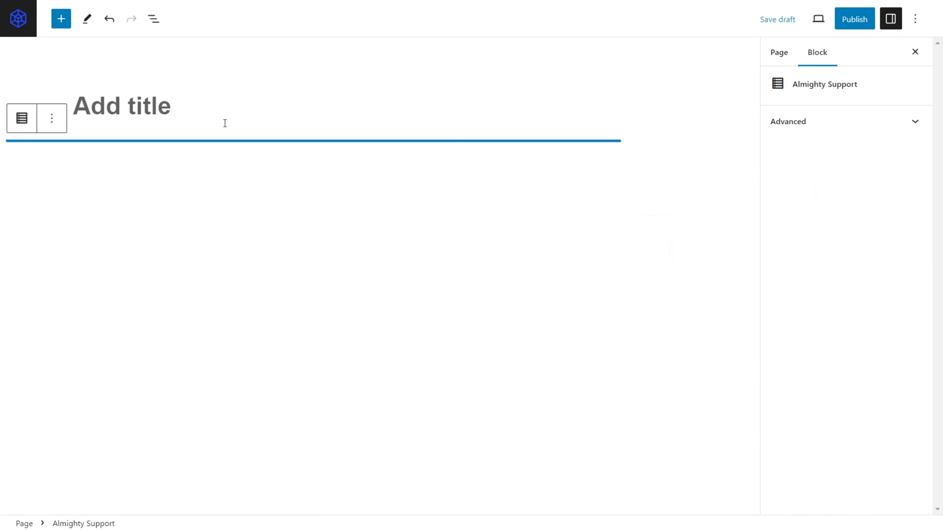
{"action": "left_click", "coordinate": [855, 19]}
{"action": "left_click", "coordinate": [813, 21]}
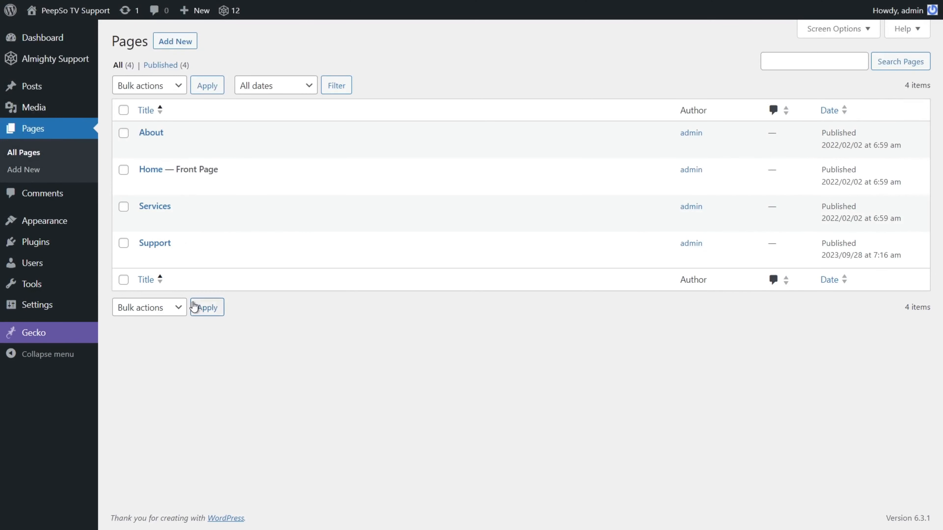
- Add the Support page to the Primary Menu and save the menu
{"action": "mouse_move", "coordinate": [148, 246]}
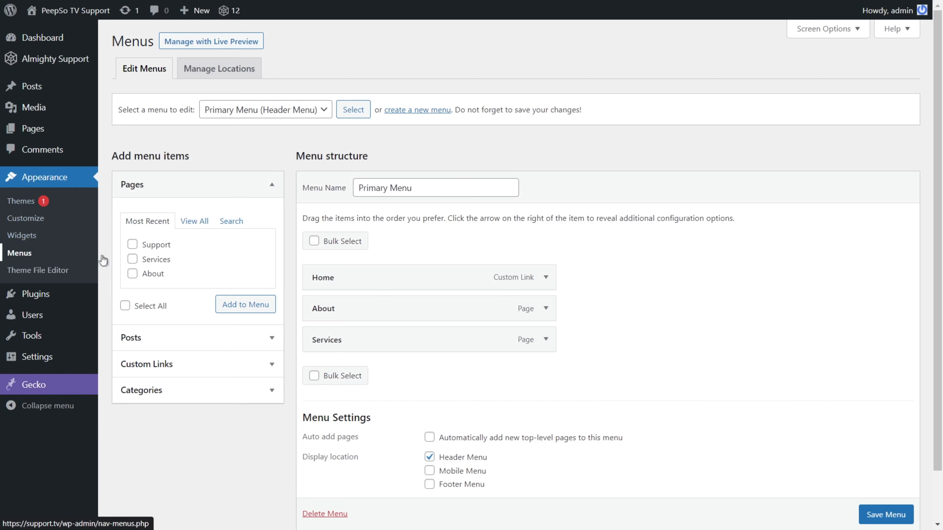
{"action": "left_click", "coordinate": [132, 244]}
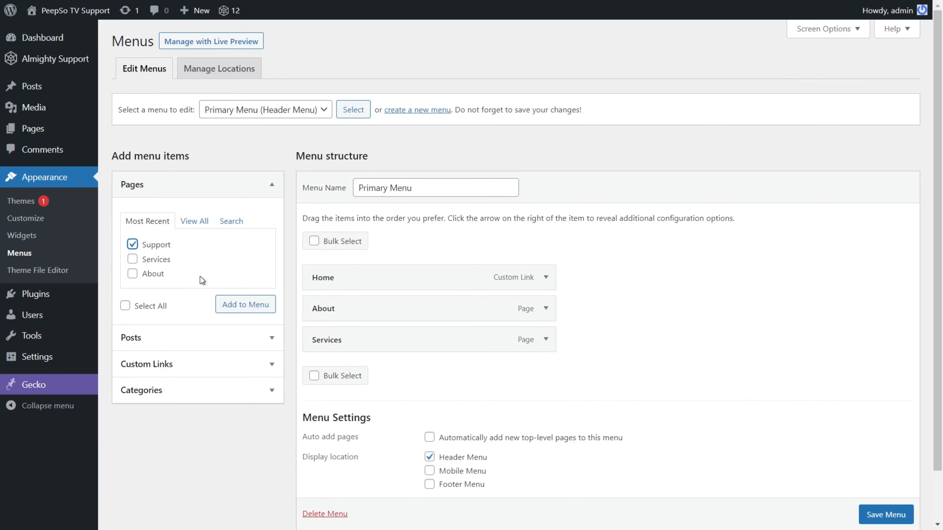
{"action": "left_click", "coordinate": [245, 305]}
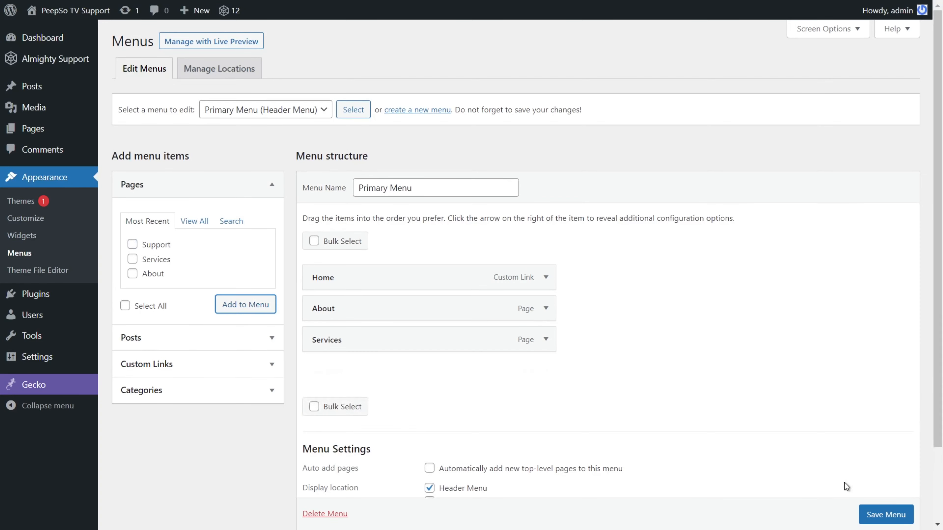
{"action": "left_click", "coordinate": [887, 517]}
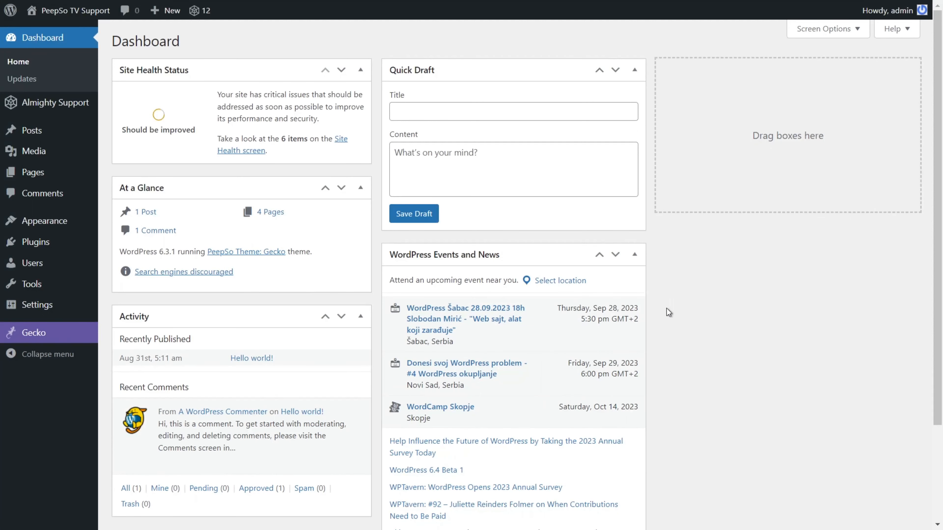
- Open the list of all site users and review the agent, client and manager accounts
{"action": "mouse_move", "coordinate": [32, 263]}
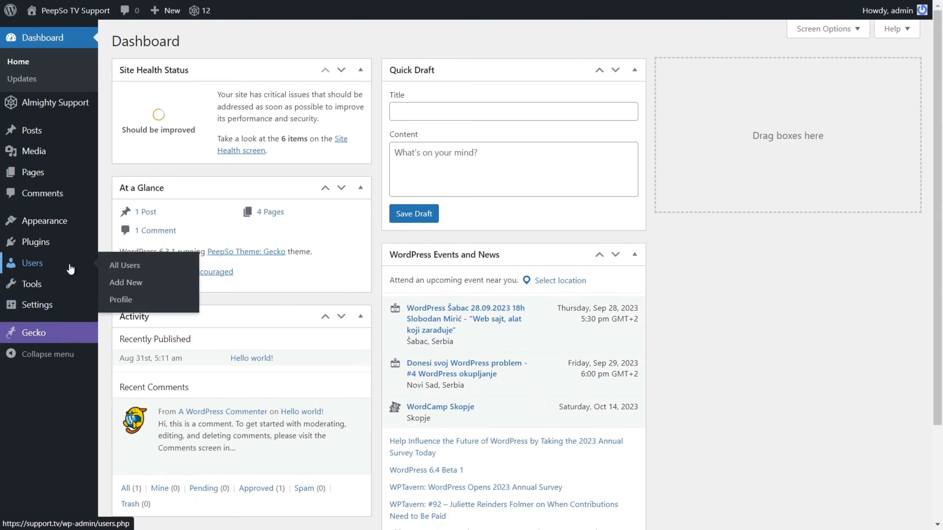
{"action": "left_click", "coordinate": [124, 265]}
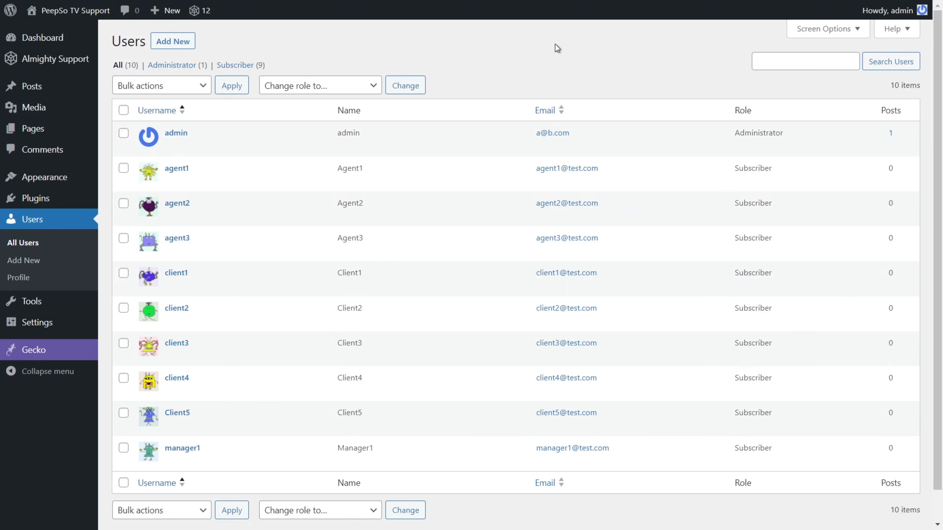
{"action": "mouse_move", "coordinate": [347, 174]}
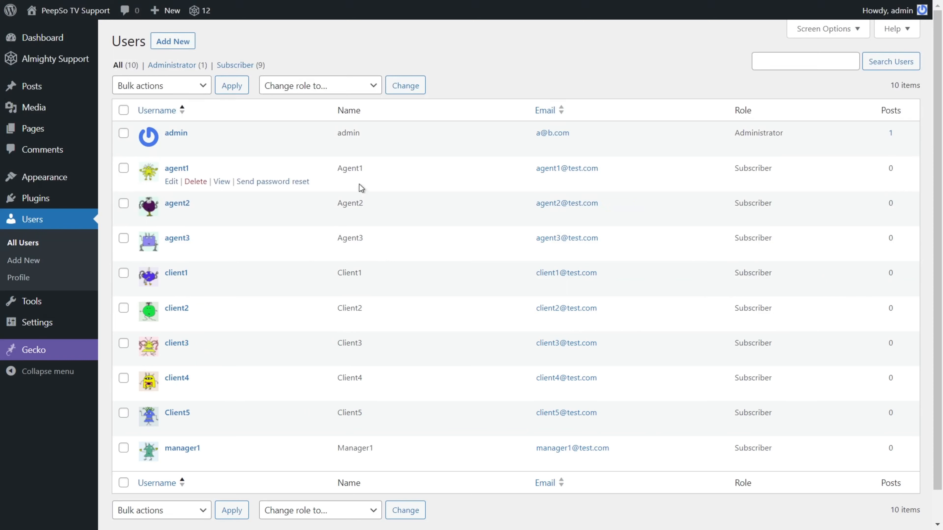
{"action": "mouse_move", "coordinate": [364, 458]}
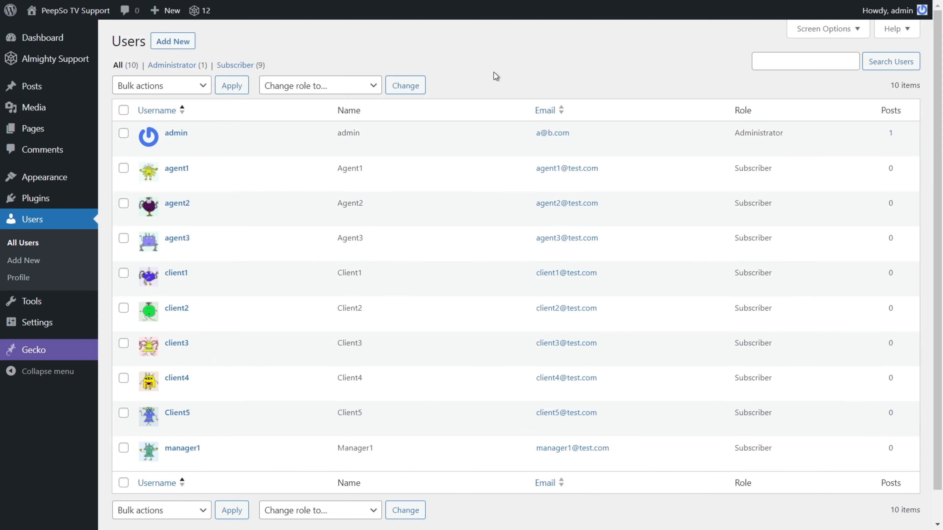
- Add Agent1 as a support agent with the Agent role in the Pre-Sales Questions and Billing departments
{"action": "mouse_move", "coordinate": [47, 63]}
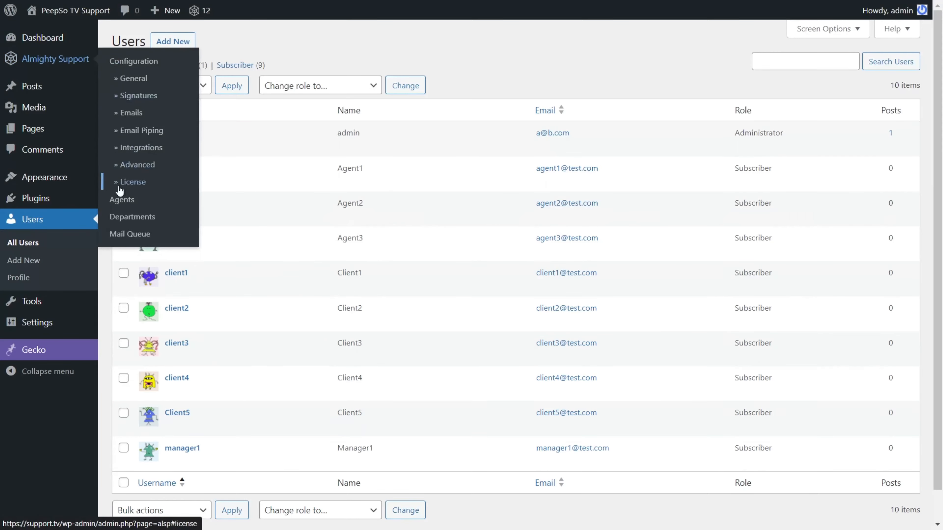
{"action": "left_click", "coordinate": [116, 204]}
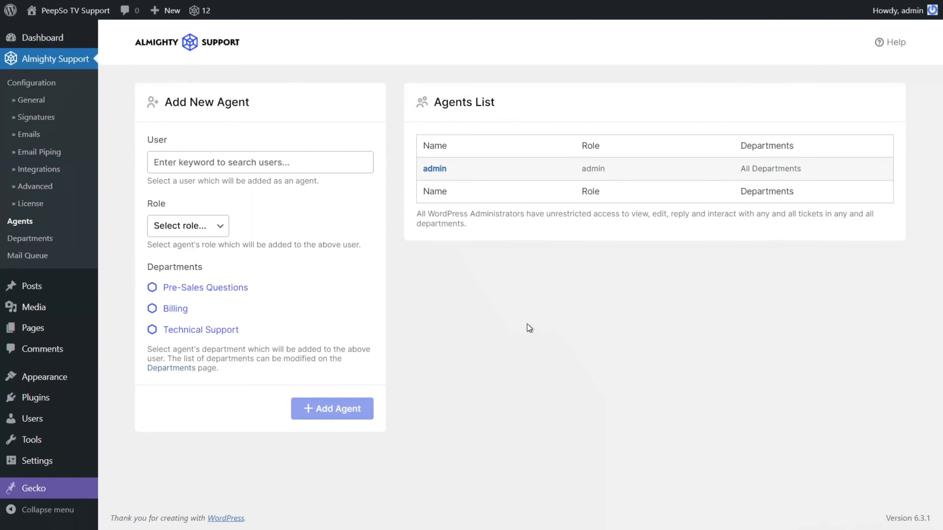
{"action": "left_click", "coordinate": [234, 163]}
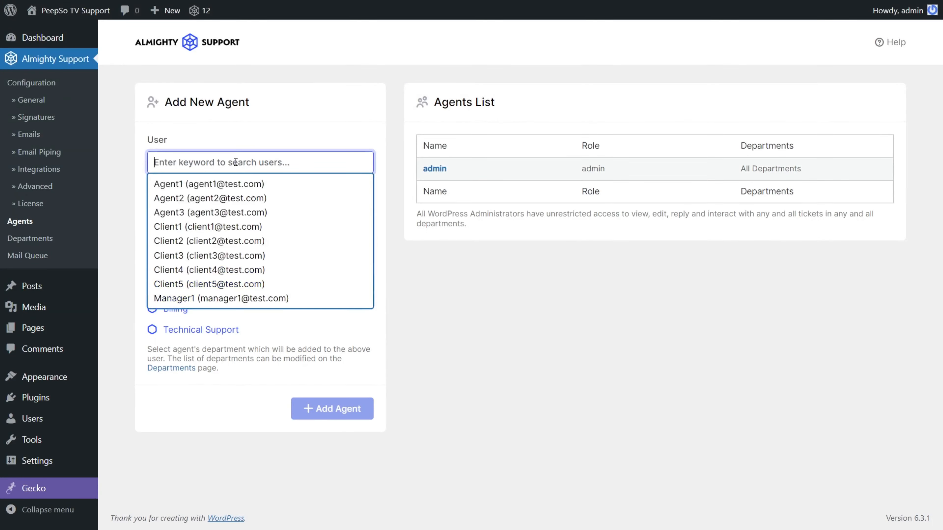
{"action": "left_click", "coordinate": [176, 183]}
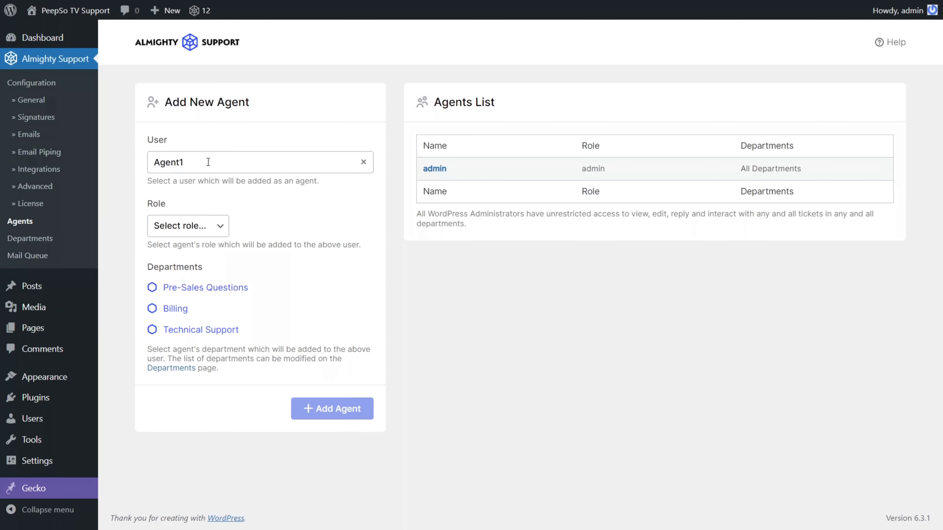
{"action": "left_click", "coordinate": [221, 228]}
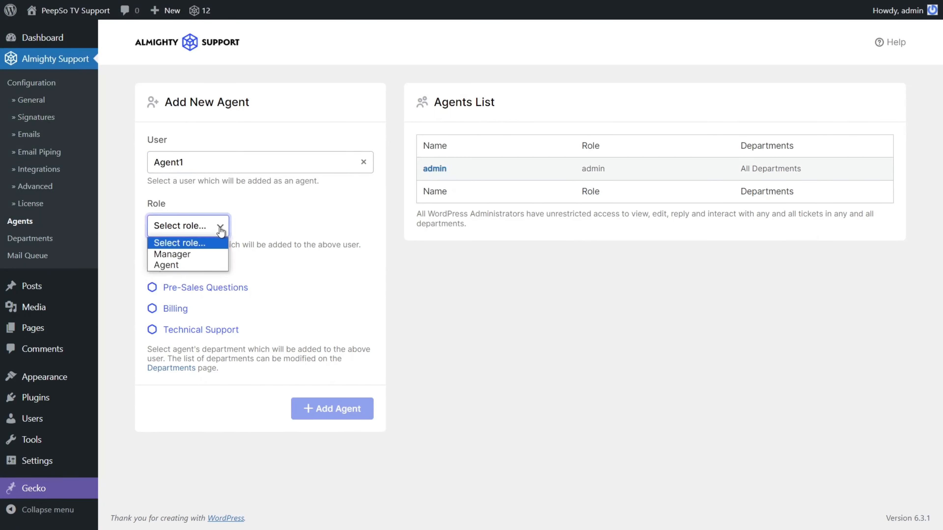
{"action": "left_click", "coordinate": [167, 265]}
{"action": "left_click", "coordinate": [152, 287]}
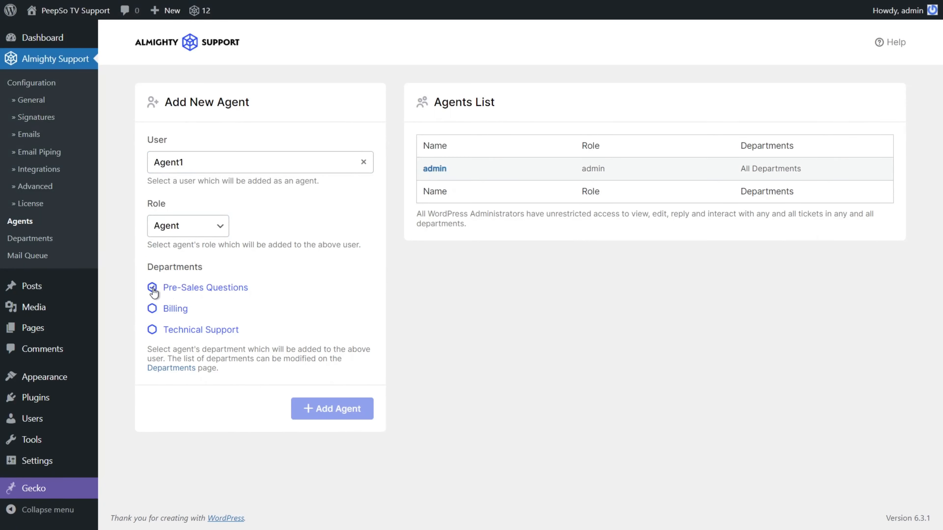
{"action": "left_click", "coordinate": [152, 308]}
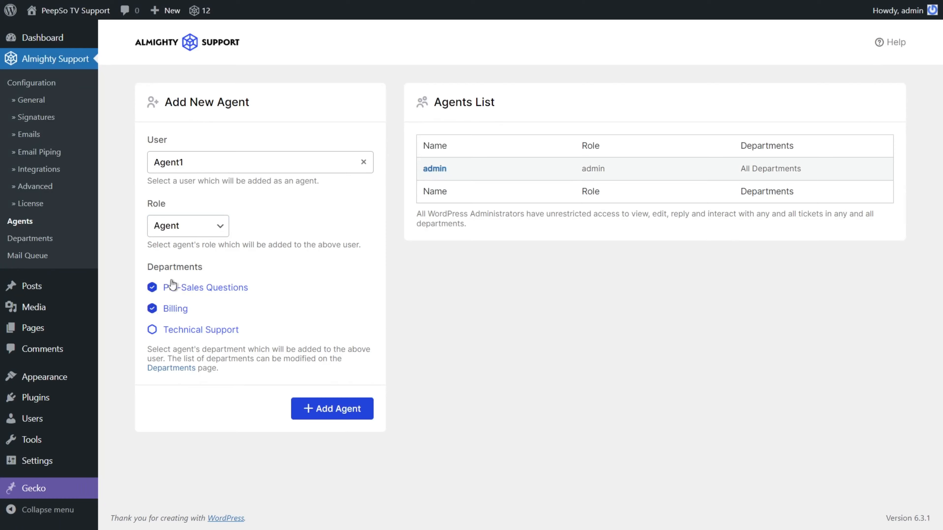
{"action": "left_click", "coordinate": [334, 423]}
- Add Agent2 as a support agent with the Agent role in the Technical Support department
{"action": "left_click", "coordinate": [274, 164]}
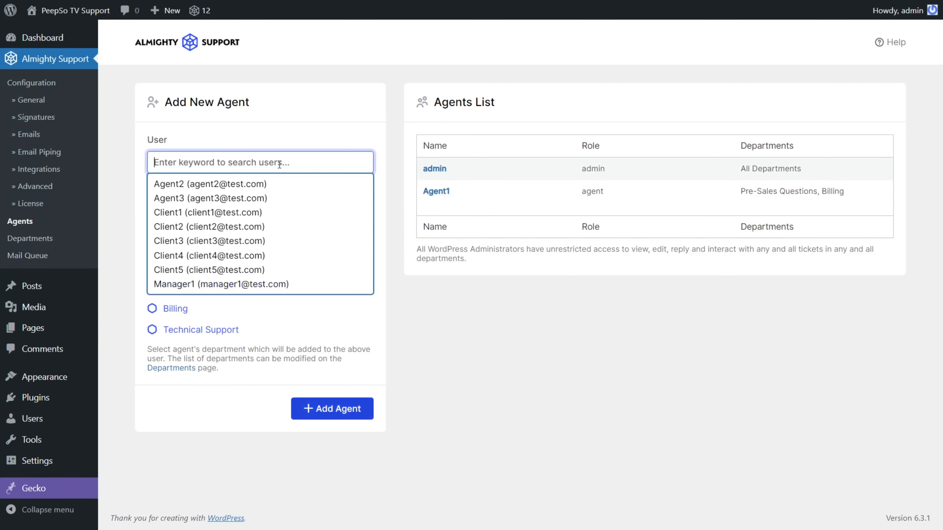
{"action": "left_click", "coordinate": [173, 185]}
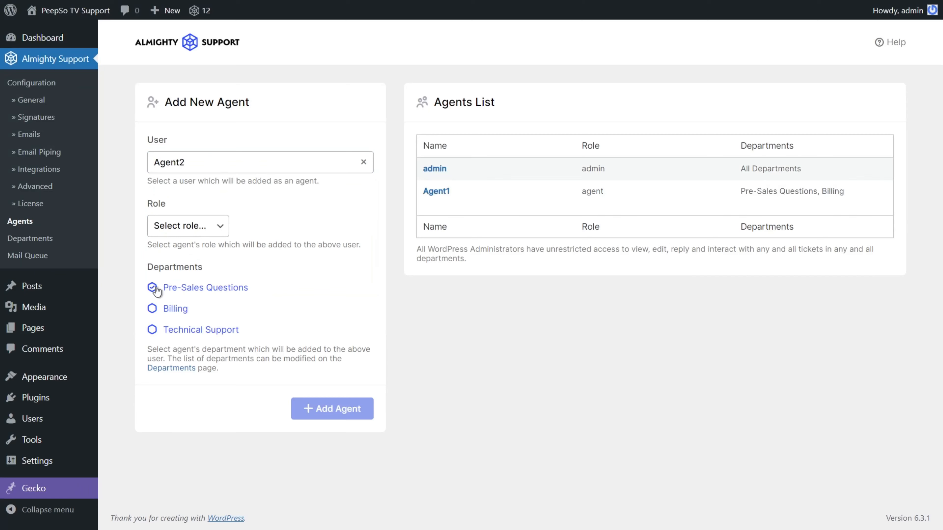
{"action": "left_click", "coordinate": [152, 330]}
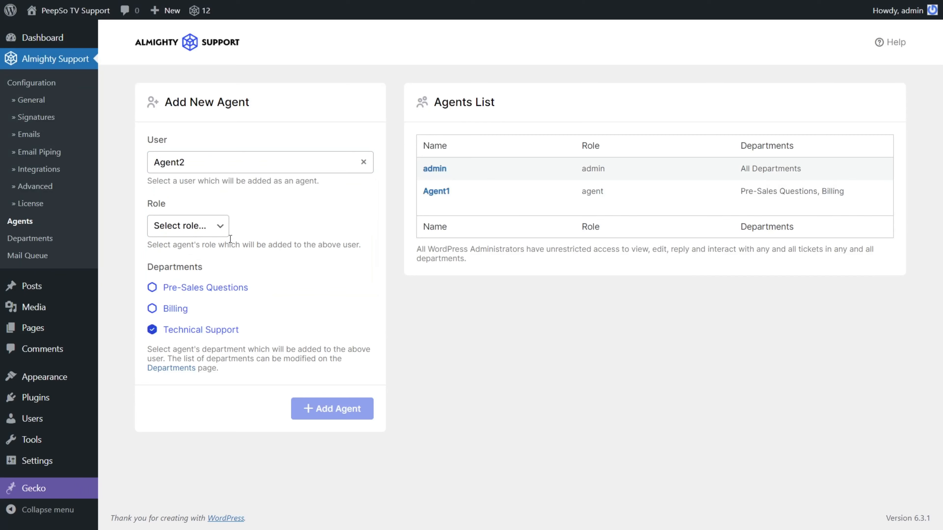
{"action": "left_click", "coordinate": [216, 230]}
{"action": "left_click", "coordinate": [193, 264]}
{"action": "left_click", "coordinate": [335, 408]}
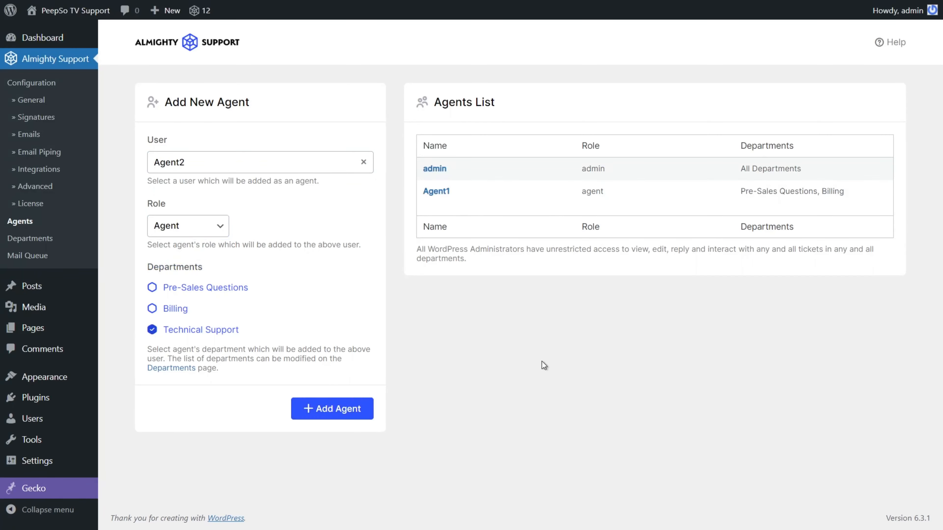
- Add Agent3 as a support agent with the Agent role in the Pre-Sales Questions department
{"action": "left_click", "coordinate": [308, 163]}
{"action": "left_click", "coordinate": [181, 185]}
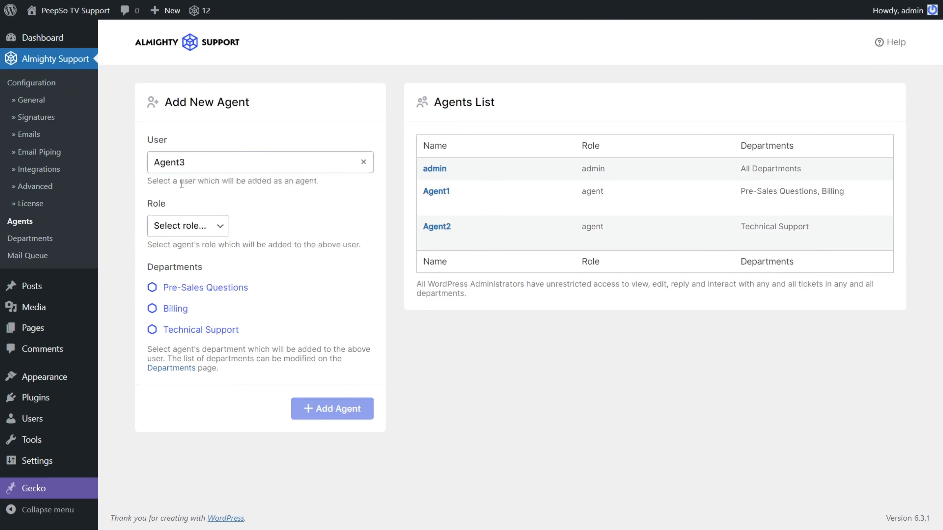
{"action": "left_click", "coordinate": [183, 234]}
{"action": "left_click", "coordinate": [173, 264]}
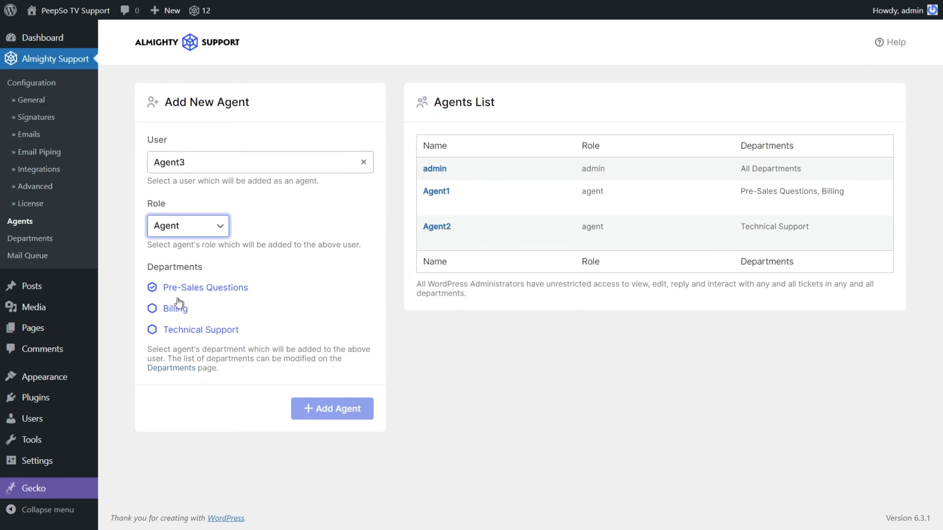
{"action": "left_click", "coordinate": [152, 287]}
{"action": "left_click", "coordinate": [322, 410]}
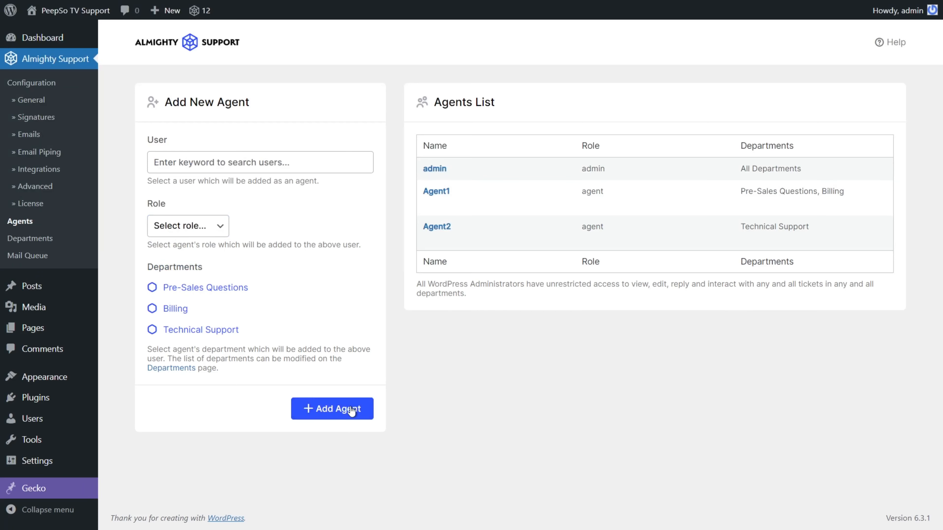
- Add Manager1 to the support agents with the Manager role
{"action": "left_click", "coordinate": [250, 164]}
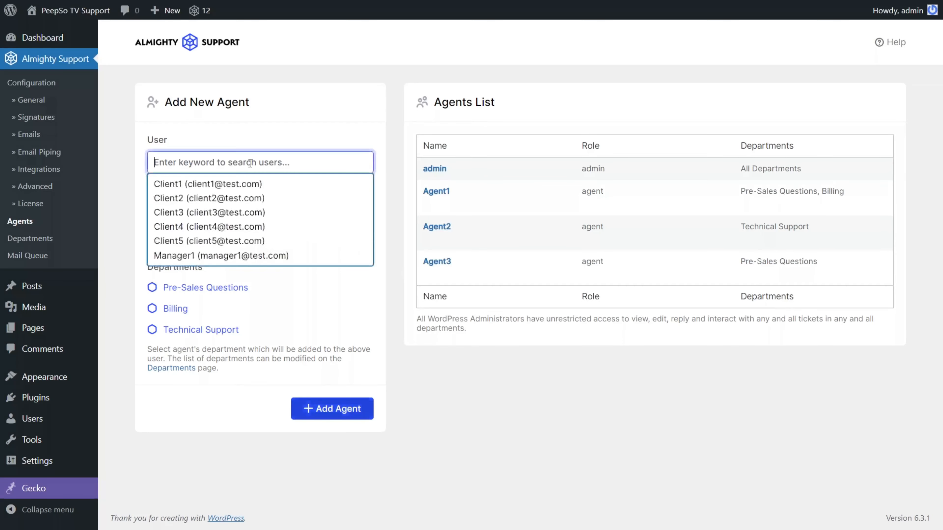
{"action": "left_click", "coordinate": [186, 256]}
{"action": "left_click", "coordinate": [218, 234]}
{"action": "left_click", "coordinate": [182, 254]}
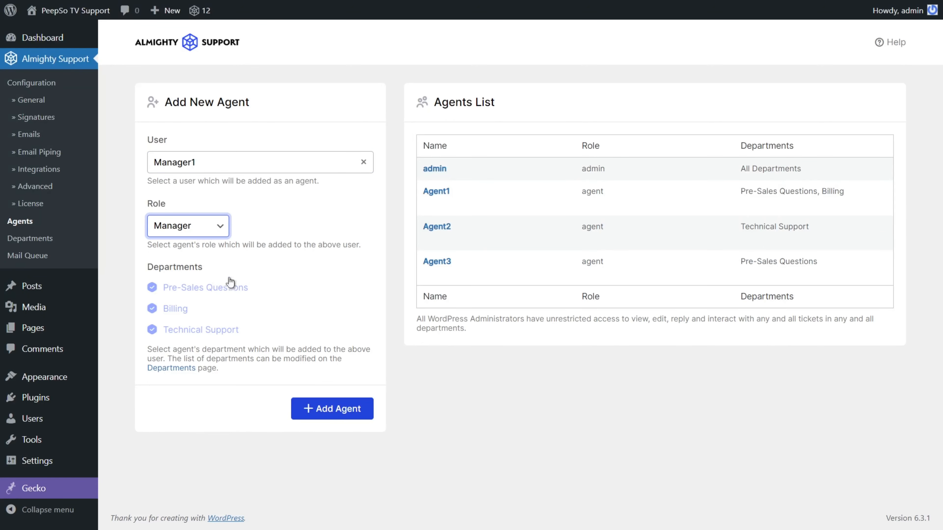
{"action": "left_click", "coordinate": [336, 414]}
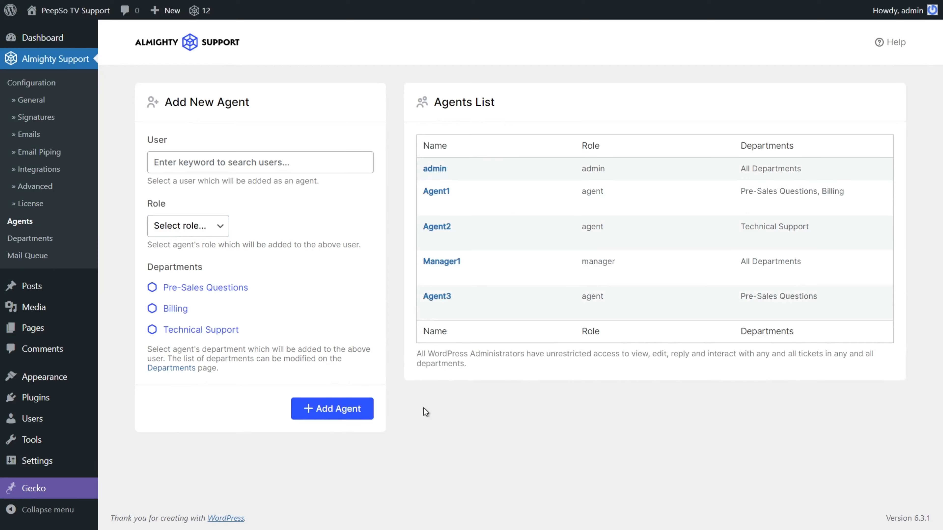
- Add a published department named "YouTube Department" with the description "hello" and check its entry in the departments list
{"action": "left_click", "coordinate": [39, 239]}
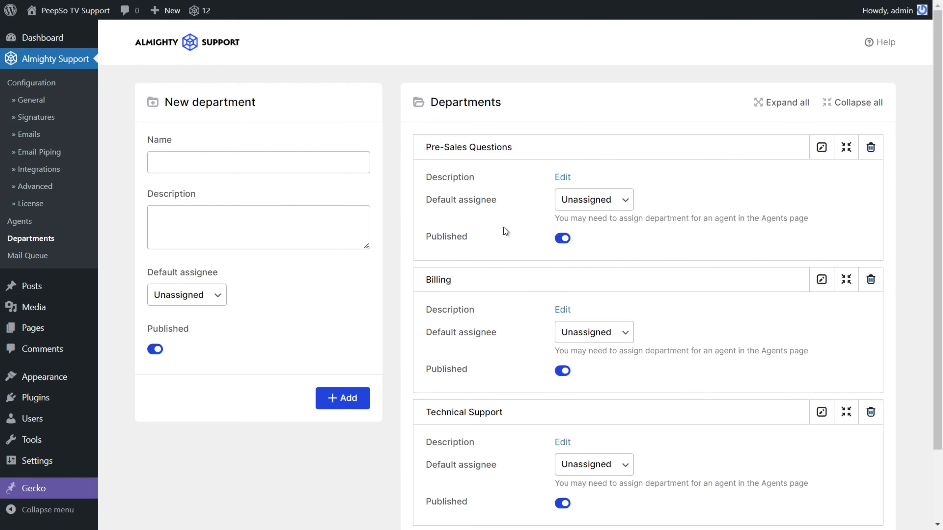
{"action": "scroll", "coordinate": [503, 227], "scroll_direction": "down", "scroll_amount": 2}
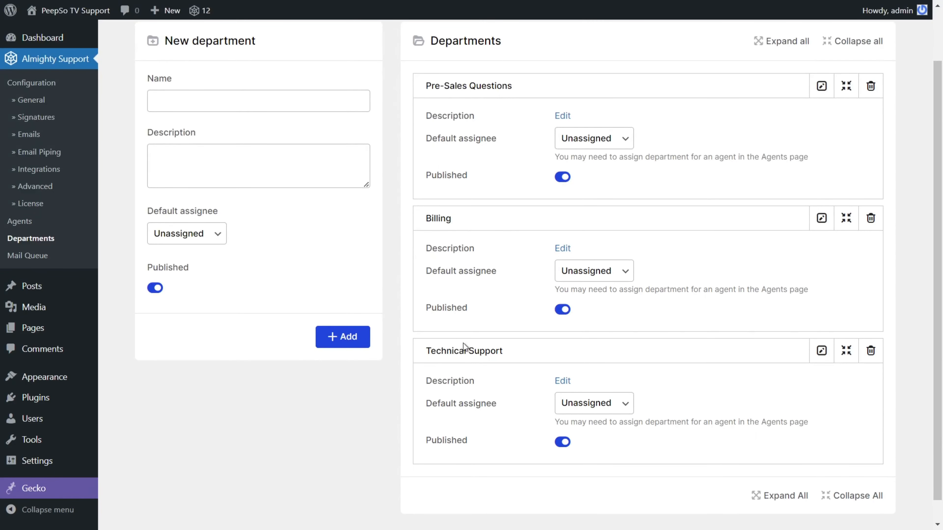
{"action": "scroll", "coordinate": [349, 293], "scroll_direction": "up", "scroll_amount": 2}
{"action": "left_click", "coordinate": [184, 161]}
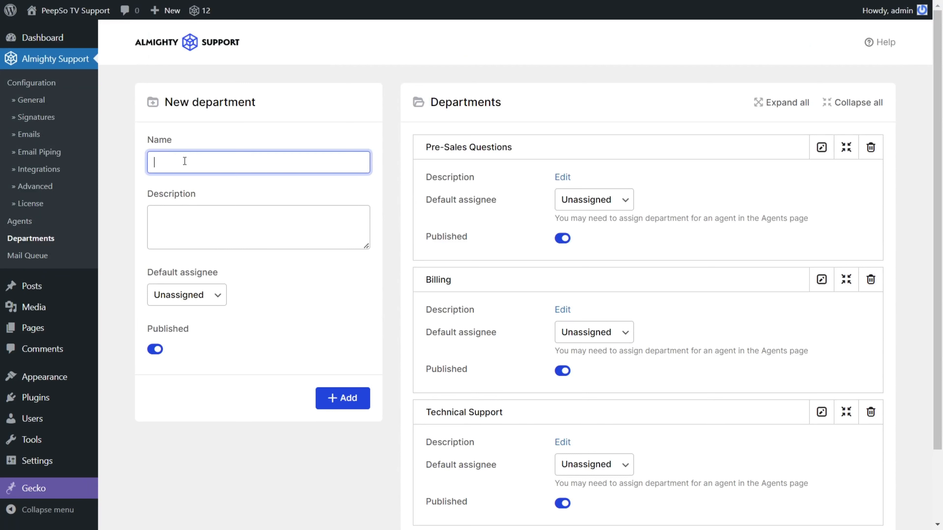
{"action": "type", "text": "YouTube Department"}
{"action": "left_click", "coordinate": [174, 215]}
{"action": "type", "text": "hello"}
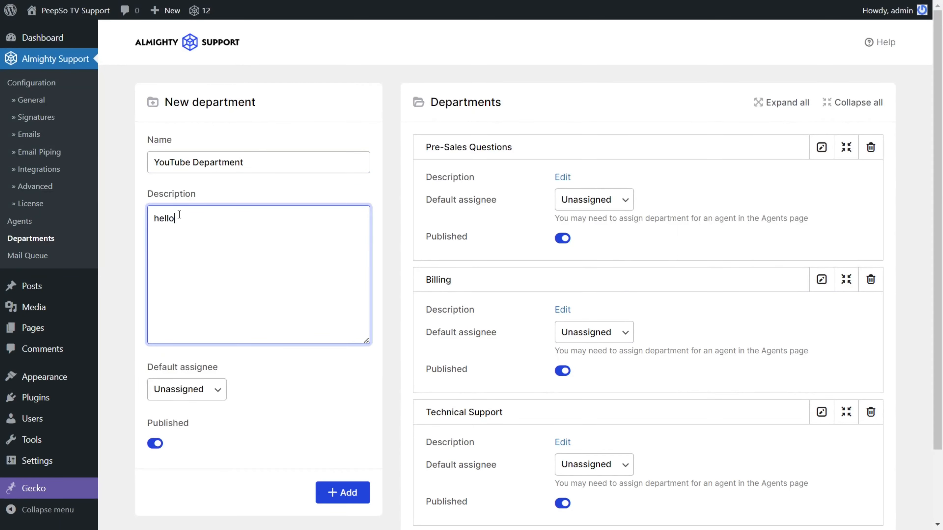
{"action": "scroll", "coordinate": [330, 394], "scroll_direction": "down", "scroll_amount": 2}
{"action": "left_click", "coordinate": [346, 413]}
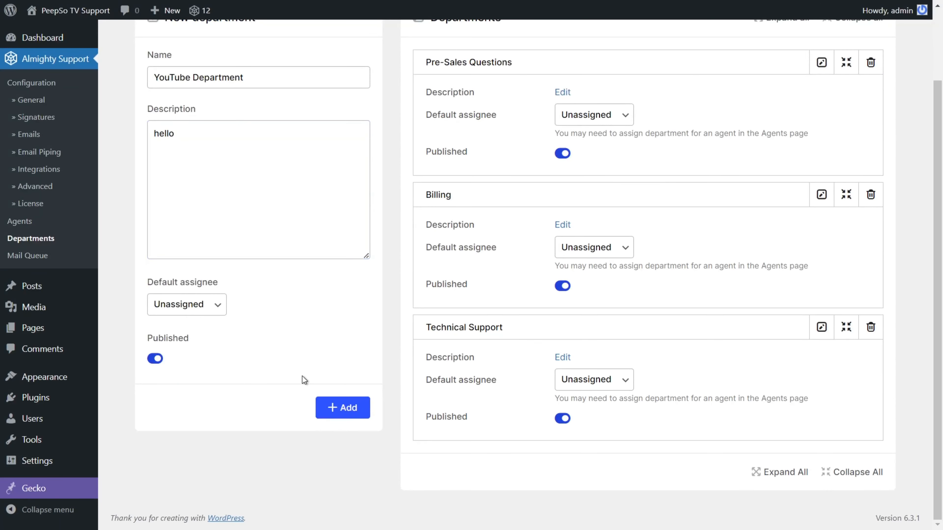
{"action": "scroll", "coordinate": [594, 382], "scroll_direction": "down", "scroll_amount": 2}
{"action": "scroll", "coordinate": [594, 382], "scroll_direction": "down", "scroll_amount": 2}
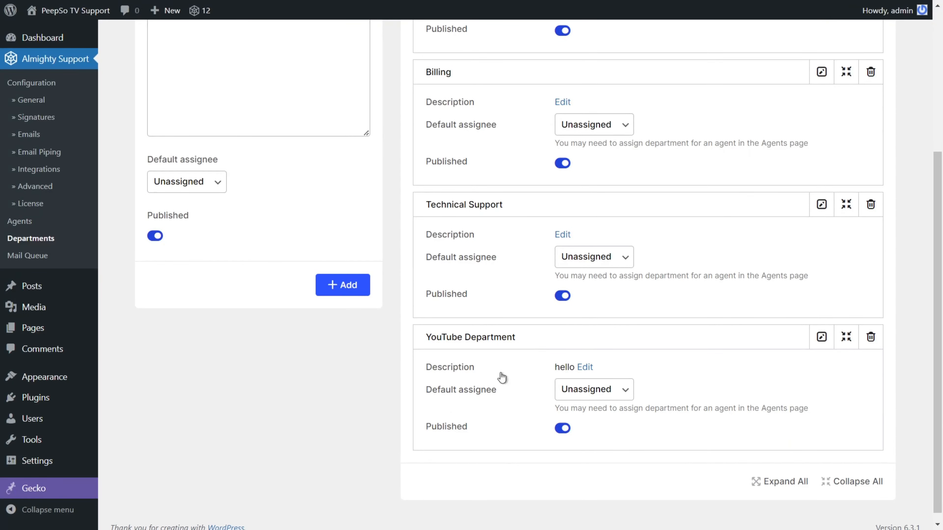
{"action": "scroll", "coordinate": [482, 379], "scroll_direction": "up", "scroll_amount": 7}
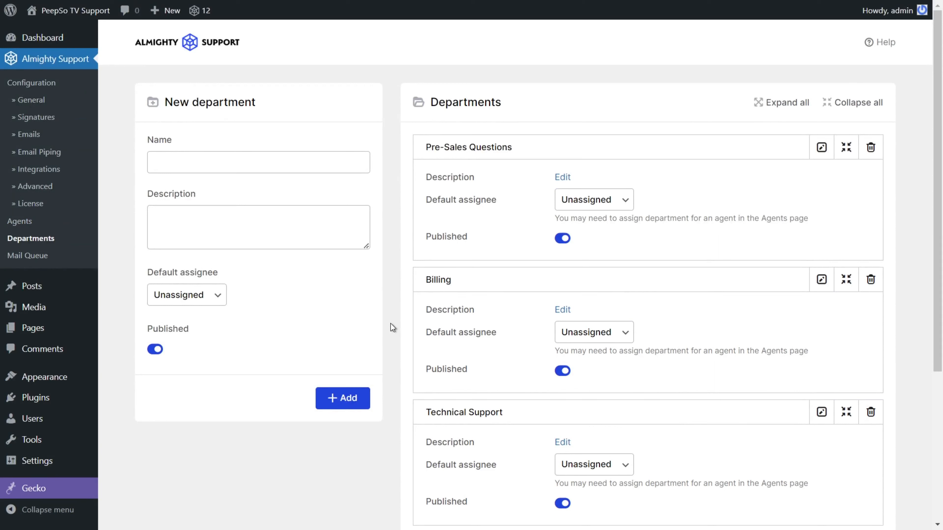
- Review the Advanced configuration, switching ticket attachments off and back on
{"action": "left_click", "coordinate": [40, 187]}
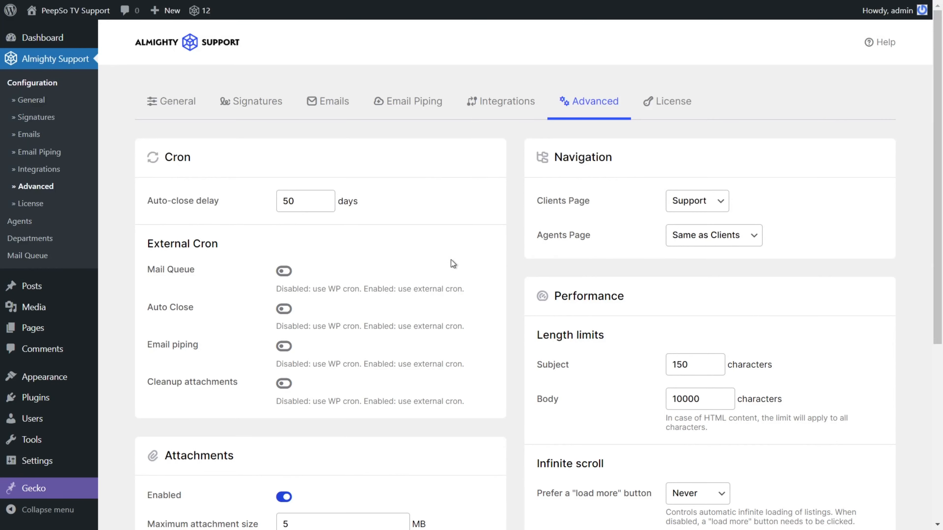
{"action": "scroll", "coordinate": [451, 260], "scroll_direction": "down", "scroll_amount": 5}
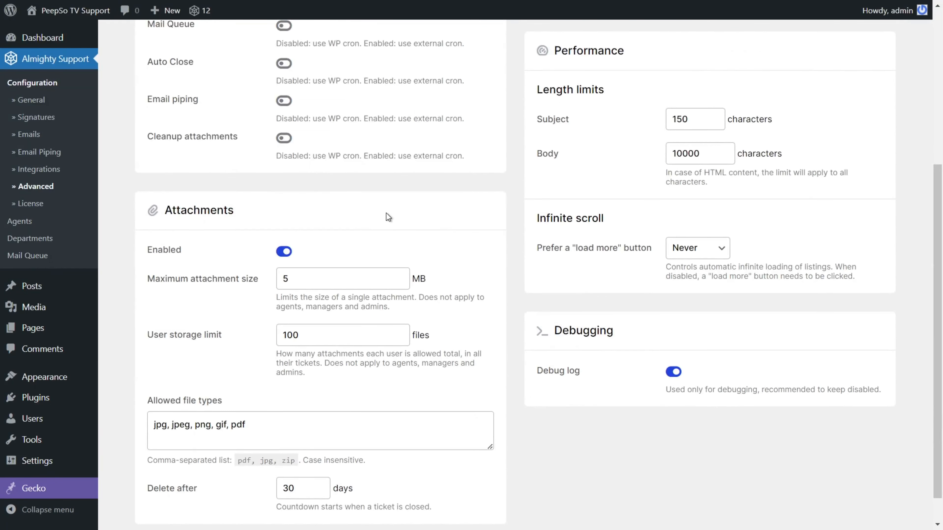
{"action": "scroll", "coordinate": [386, 213], "scroll_direction": "down", "scroll_amount": 1}
{"action": "left_click", "coordinate": [283, 218]}
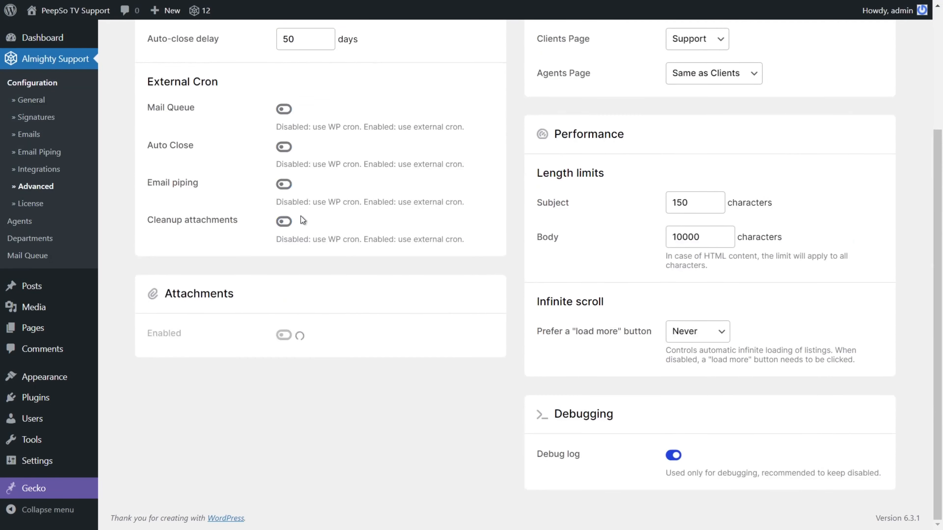
{"action": "left_click", "coordinate": [285, 335]}
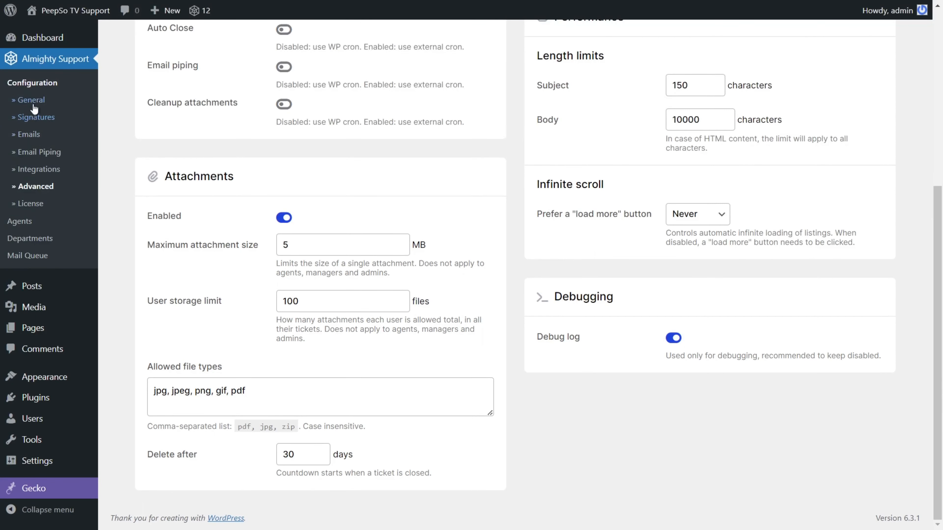
- Enable Email Piping in the plugin configuration
{"action": "left_click", "coordinate": [35, 155]}
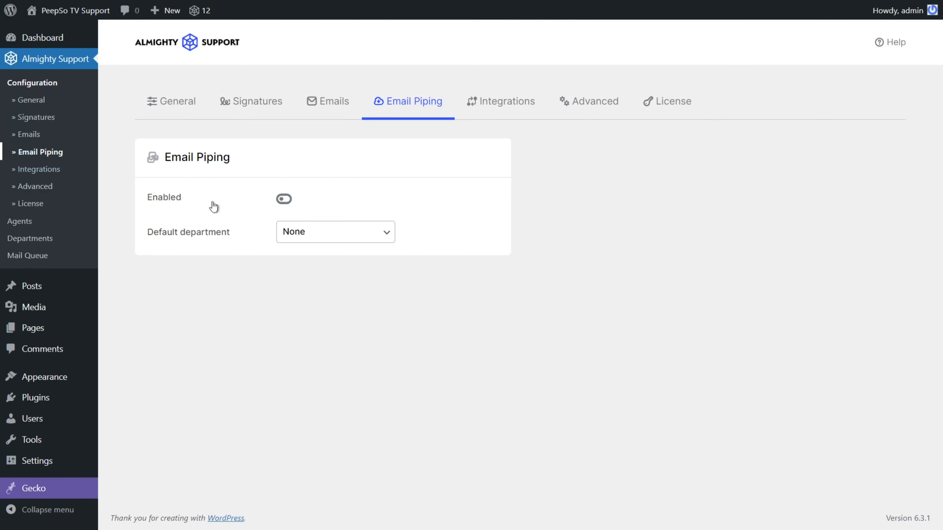
{"action": "left_click", "coordinate": [284, 199]}
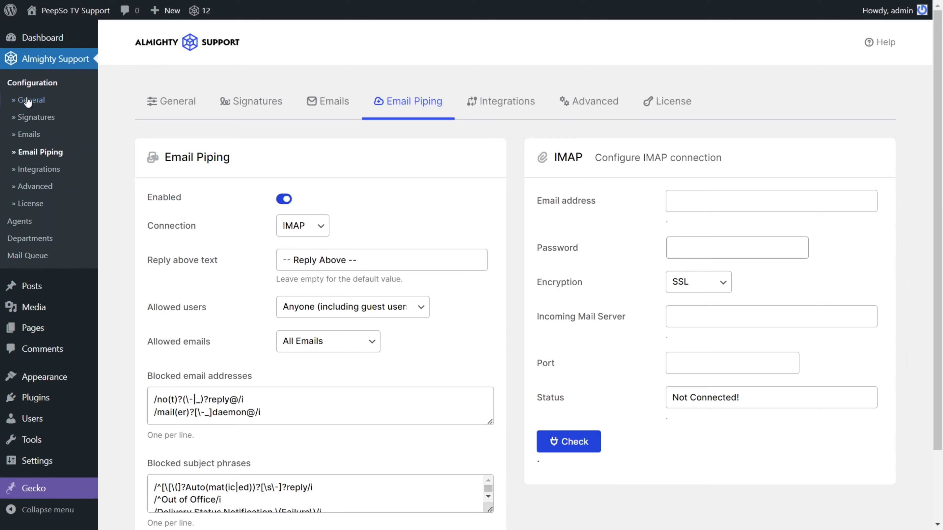
- Examine the Emails configuration, including the sender details, HTML template override and client message templates
{"action": "left_click", "coordinate": [332, 104]}
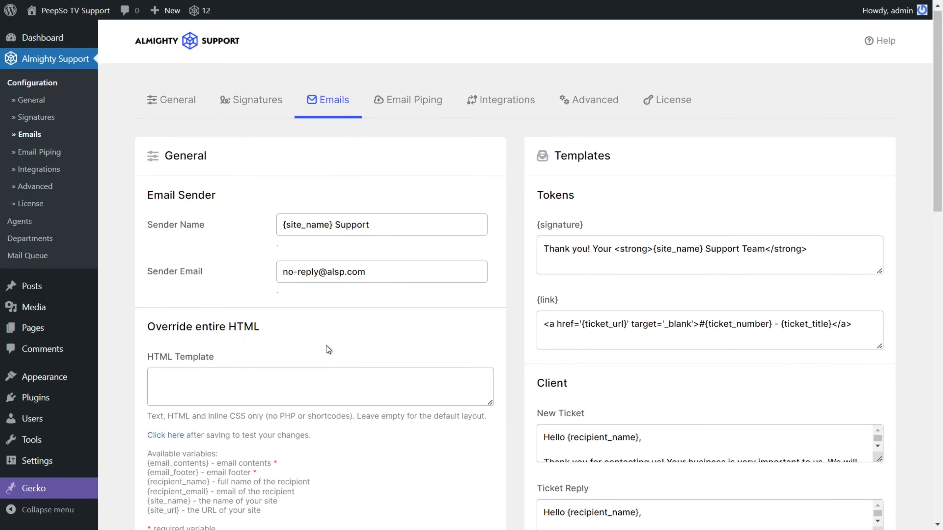
{"action": "scroll", "coordinate": [326, 346], "scroll_direction": "down", "scroll_amount": 3}
{"action": "left_click", "coordinate": [184, 262]}
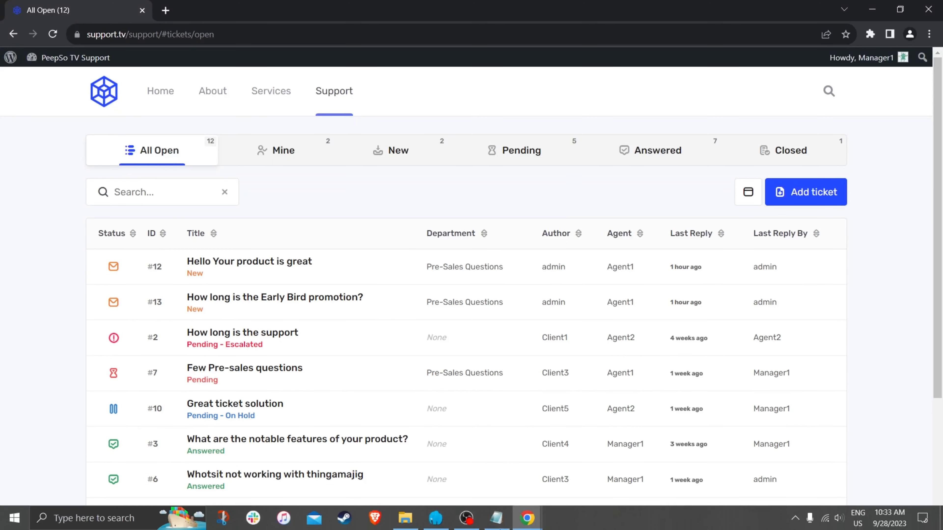
- Switch to the incognito browser window showing the support page as Client2
{"action": "mouse_move", "coordinate": [528, 518]}
{"action": "left_click", "coordinate": [573, 476]}
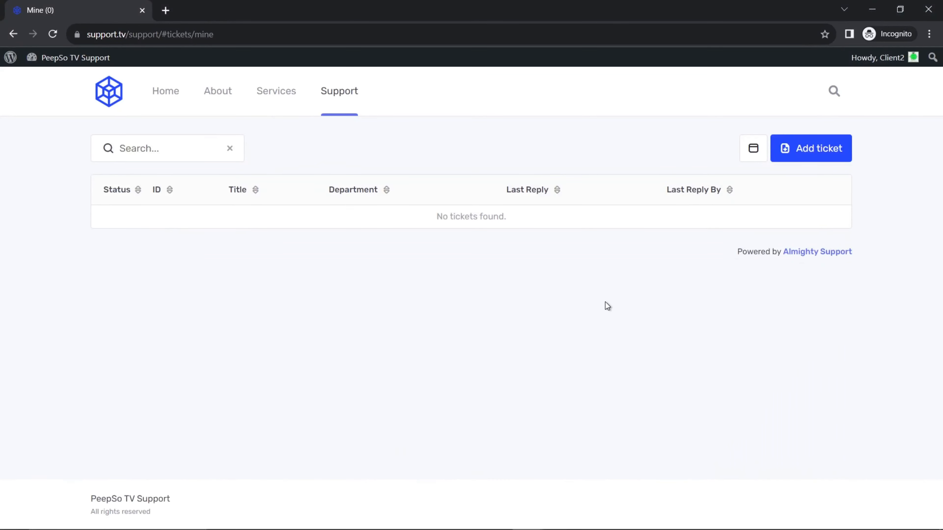